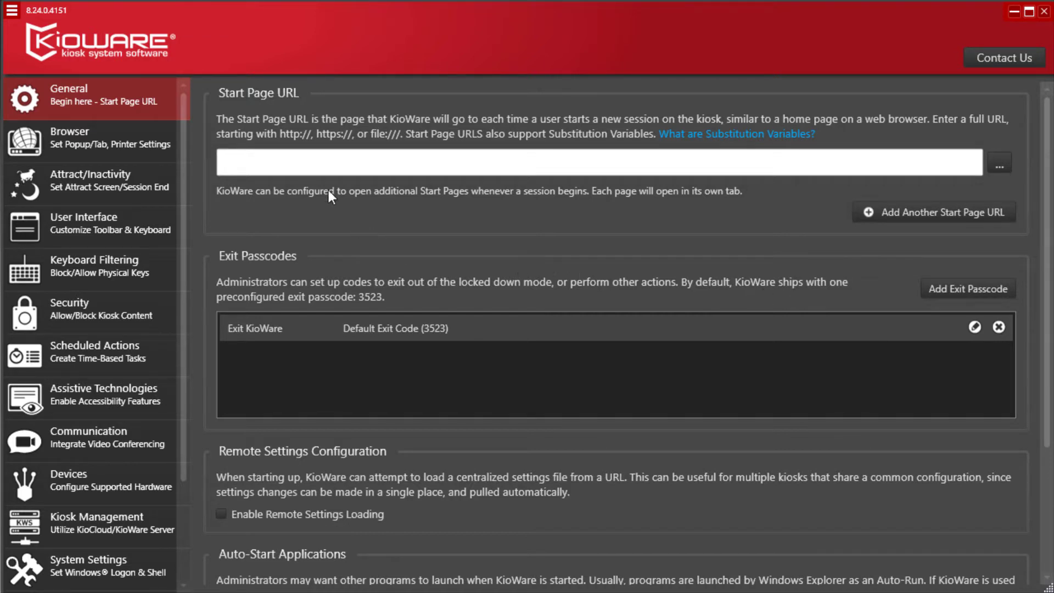
Add a new Auto Actions entry and set its type to Auto-Login to a web page
{"action": "left_click", "coordinate": [134, 137]}
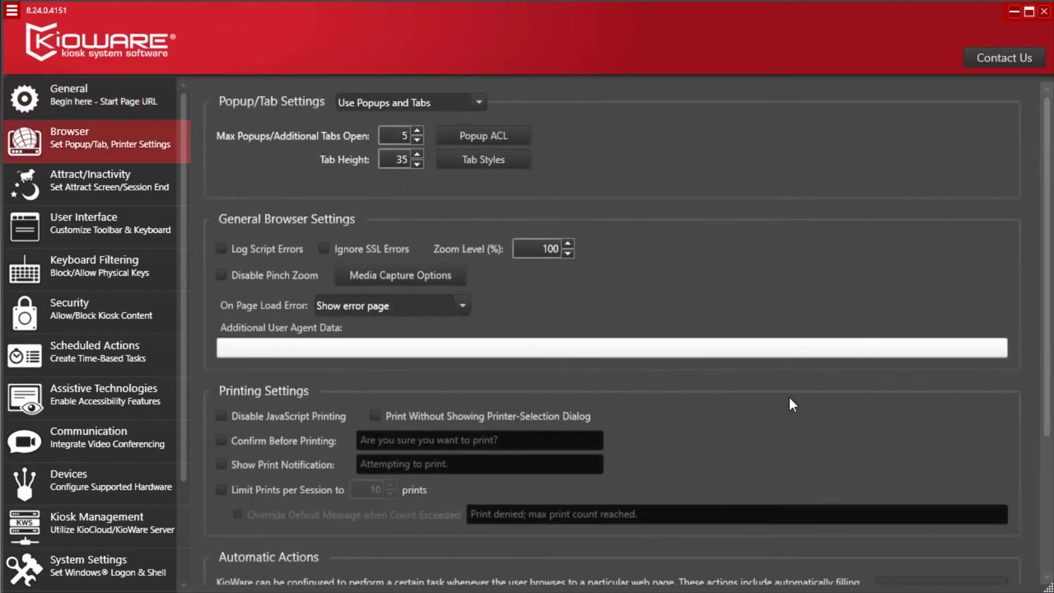
{"action": "scroll", "coordinate": [870, 447], "scroll_direction": "down", "scroll_amount": 3}
{"action": "scroll", "coordinate": [869, 447], "scroll_direction": "down", "scroll_amount": 3}
{"action": "scroll", "coordinate": [871, 420], "scroll_direction": "down", "scroll_amount": 1}
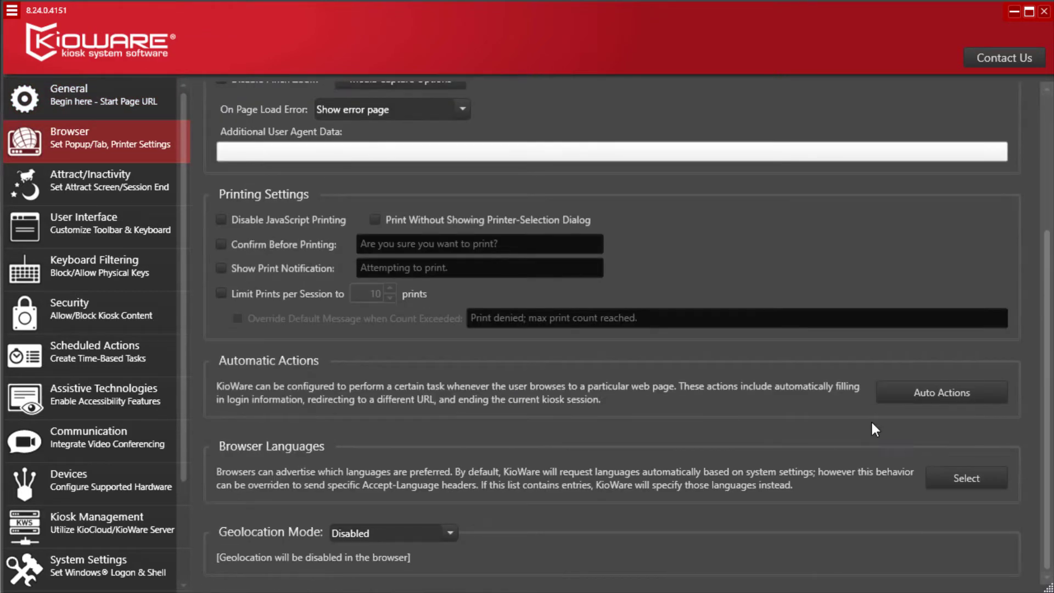
{"action": "left_click", "coordinate": [895, 397]}
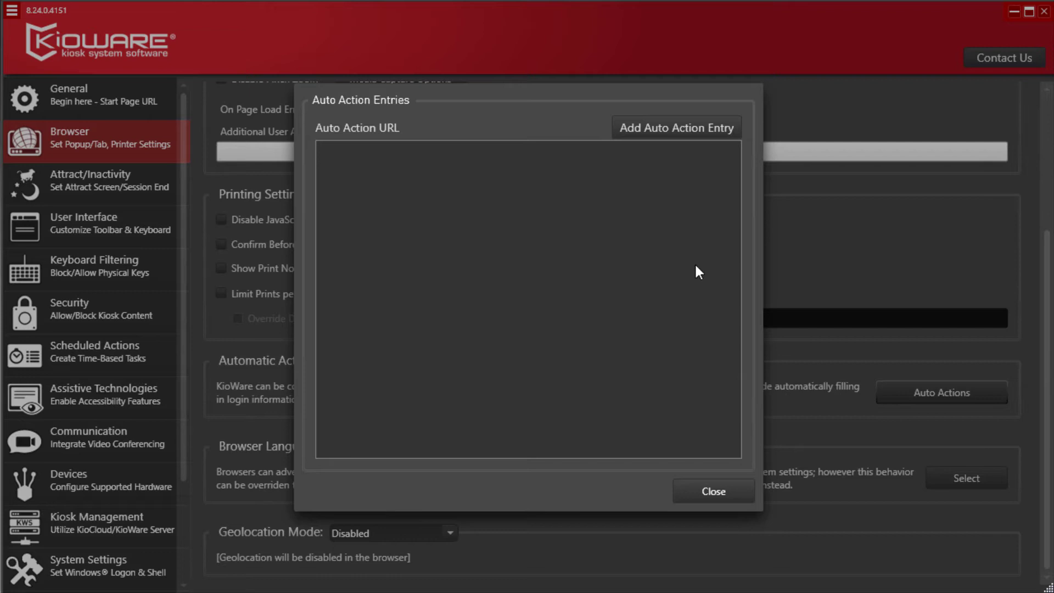
{"action": "left_click", "coordinate": [656, 129]}
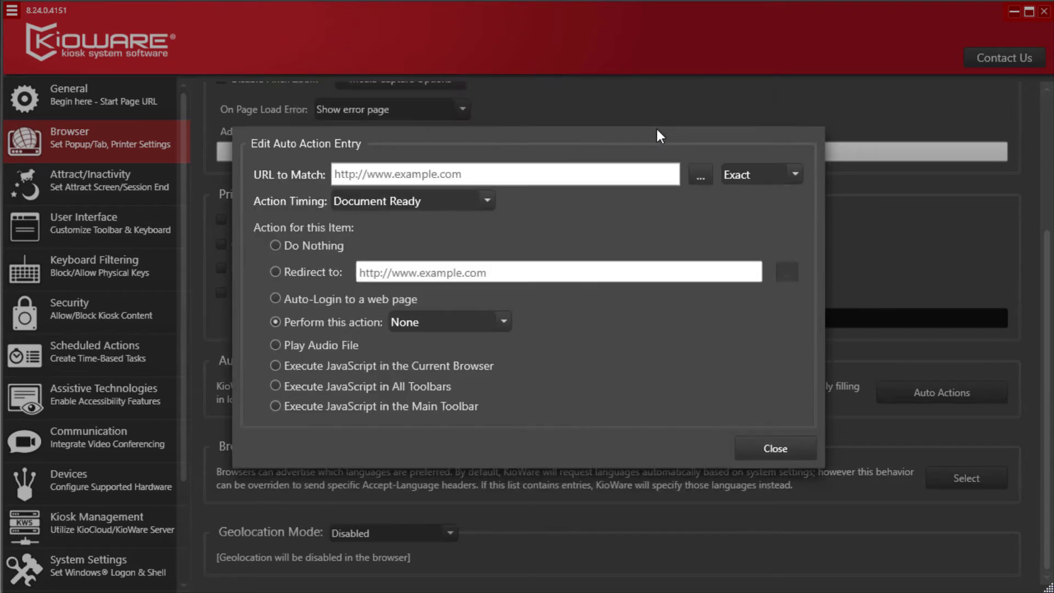
{"action": "left_click", "coordinate": [505, 174]}
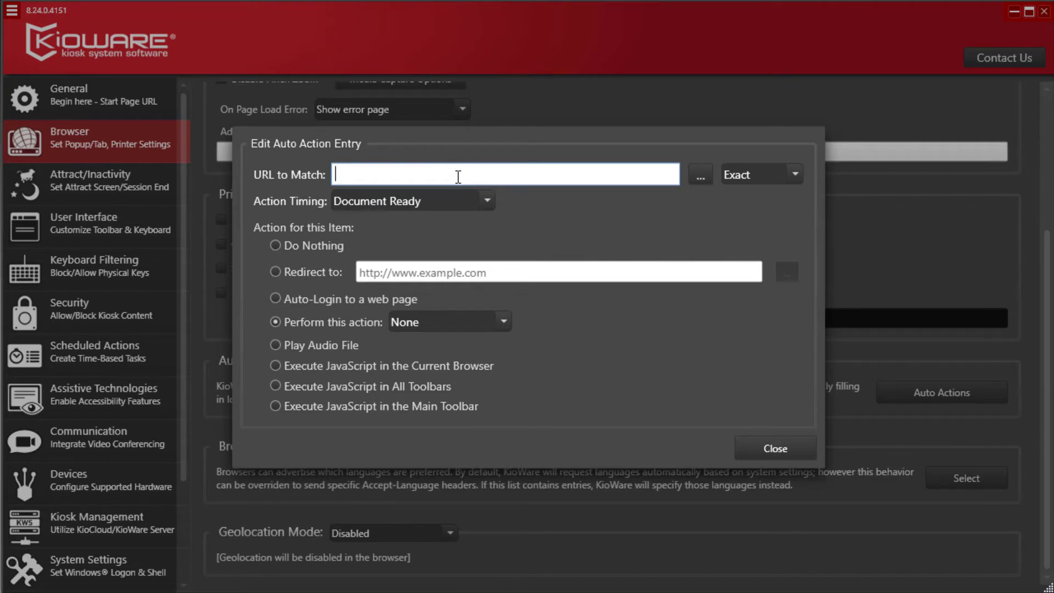
{"action": "left_click", "coordinate": [276, 299]}
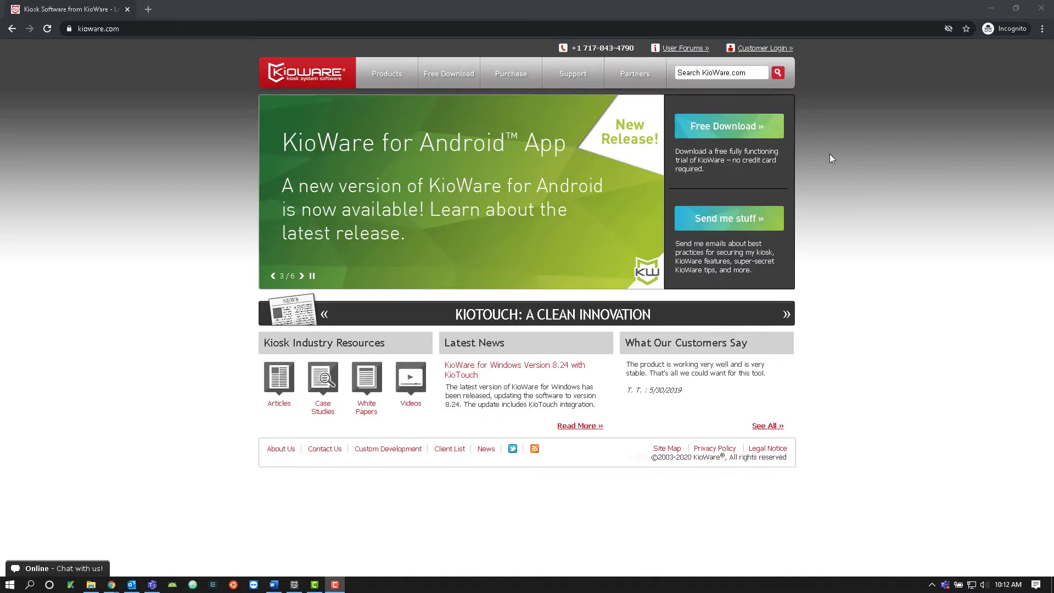
Open kioware.com's Customer Login page and copy its web address
{"action": "left_click", "coordinate": [759, 50]}
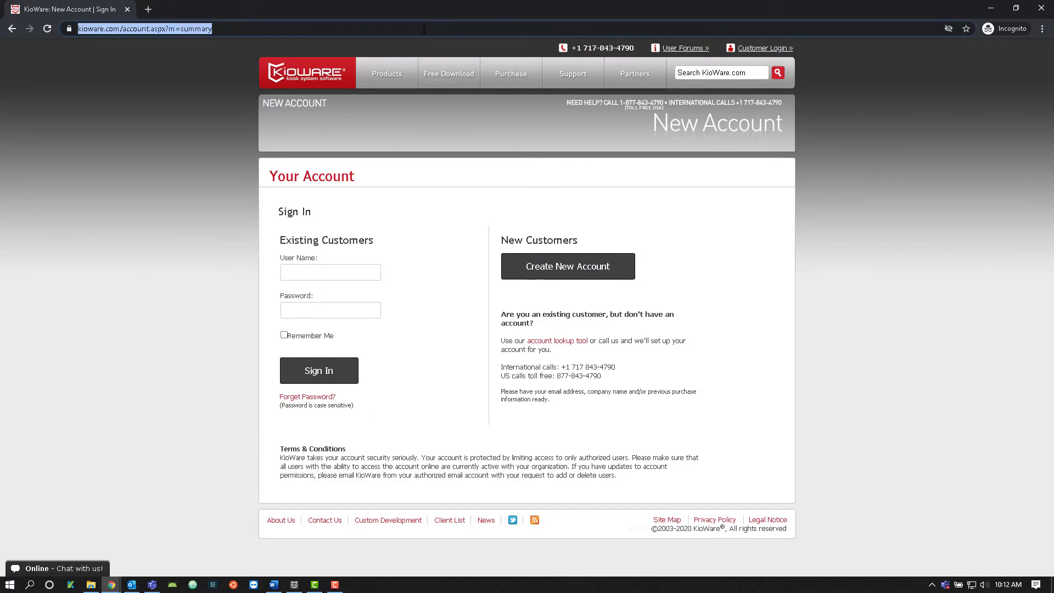
{"action": "right_click", "coordinate": [424, 28]}
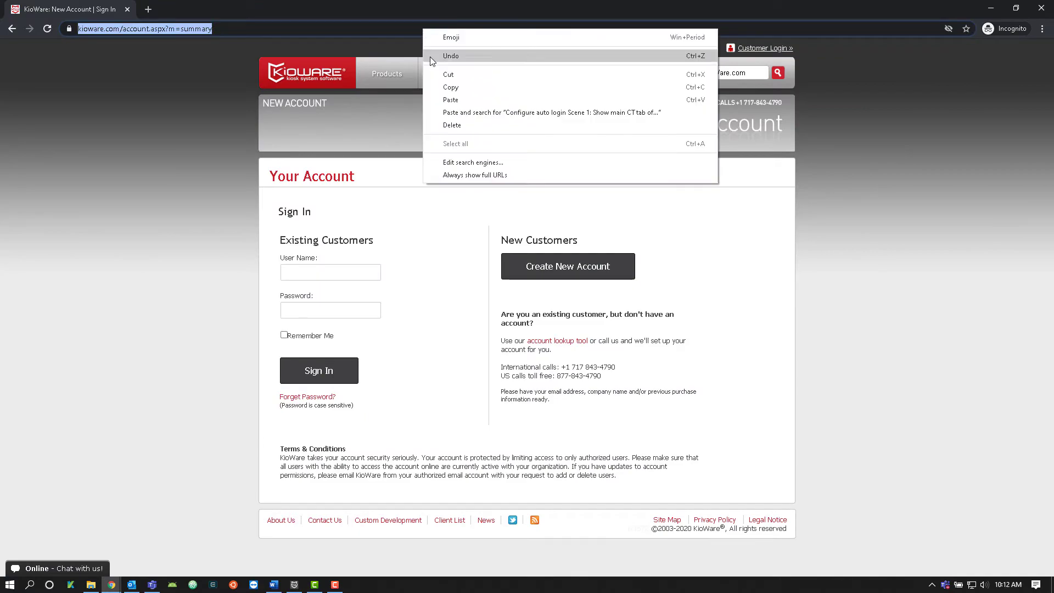
{"action": "left_click", "coordinate": [450, 87]}
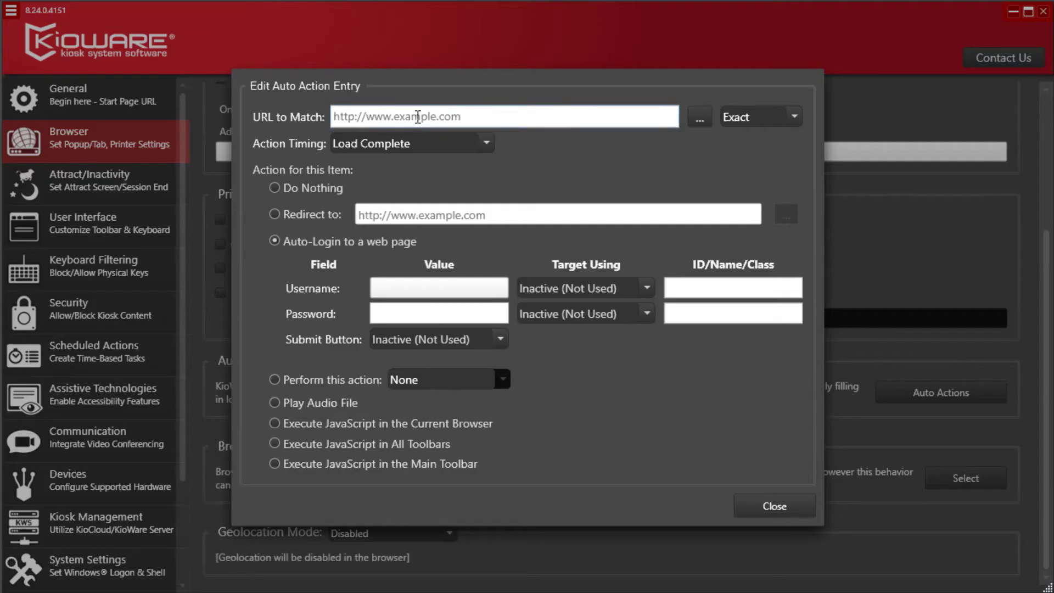
Paste the sign-in URL as URL to Match and enter the username and password values
{"action": "left_click", "coordinate": [424, 117]}
{"action": "key", "text": "ctrl+v"}
{"action": "left_click", "coordinate": [448, 287]}
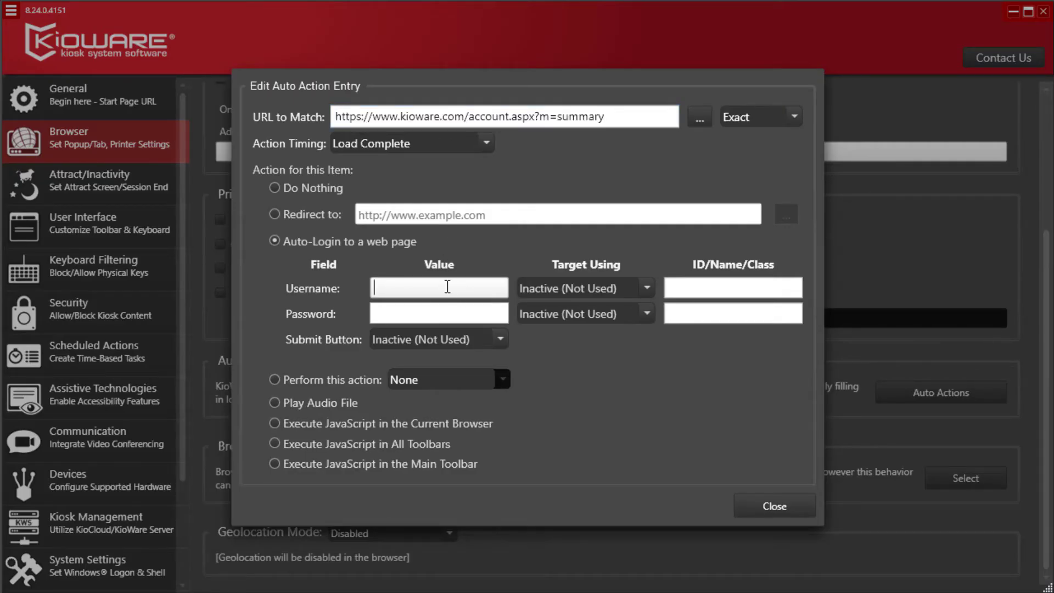
{"action": "type", "text": "mattwins"}
{"action": "left_click", "coordinate": [447, 312]}
{"action": "type", "text": "•••"}
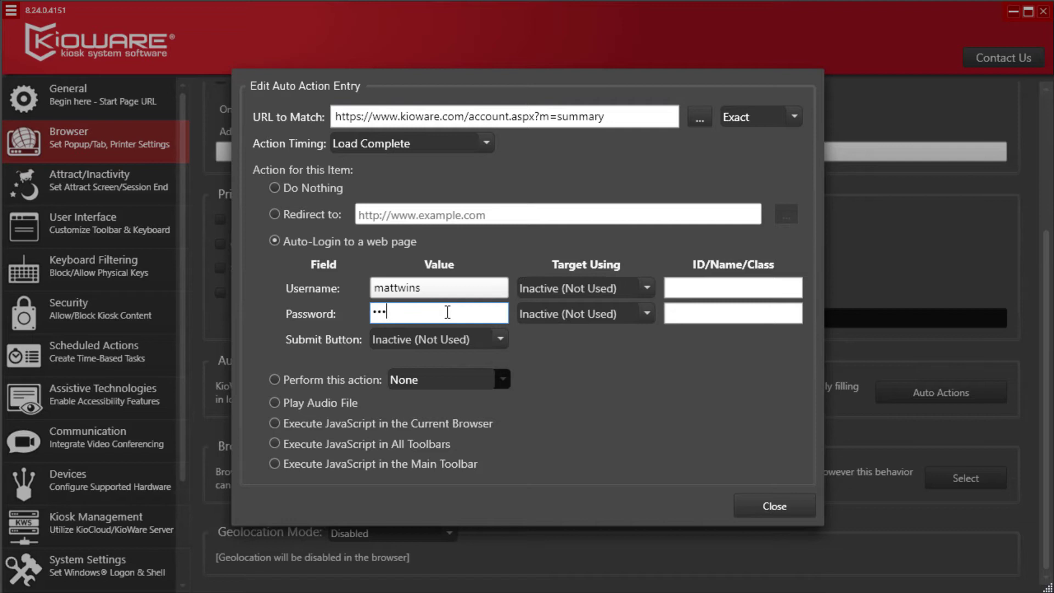
{"action": "type", "text": "••••••"}
{"action": "left_click", "coordinate": [591, 288]}
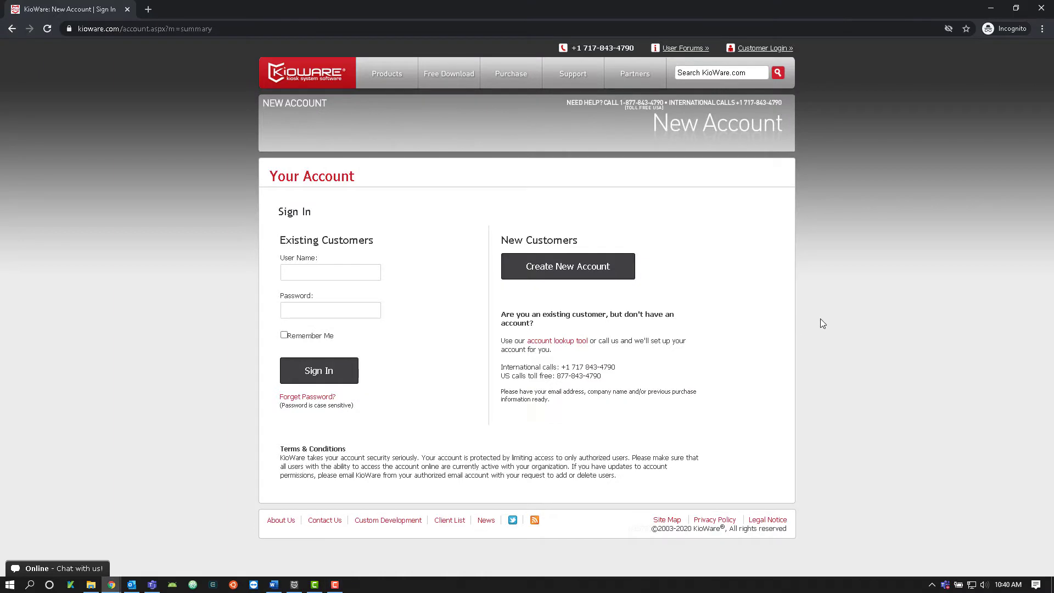
Inspect the User Name input in Chrome DevTools and copy its id value
{"action": "key", "text": "F12"}
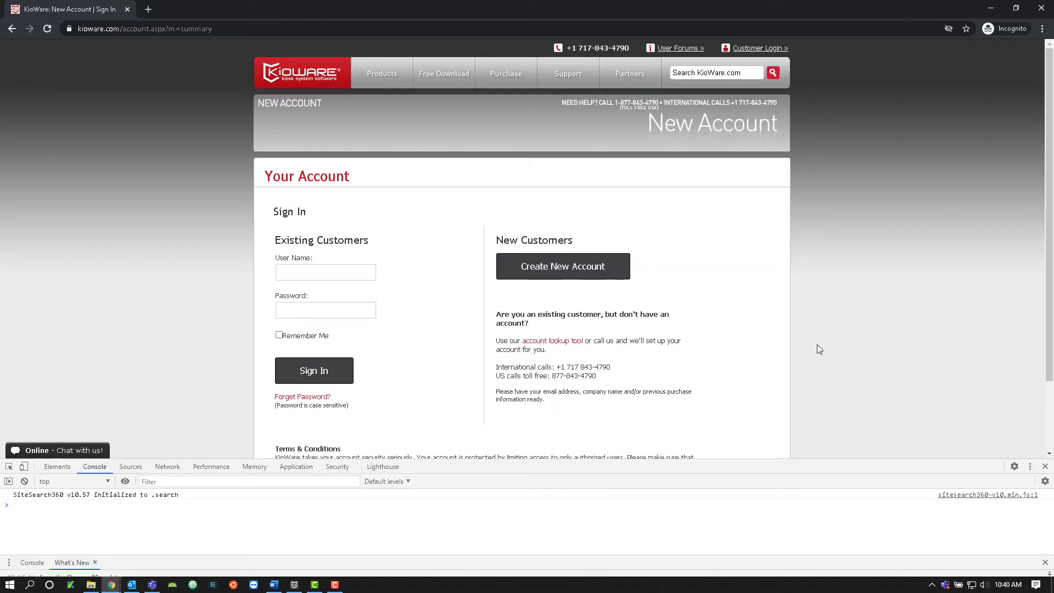
{"action": "left_click", "coordinate": [9, 468]}
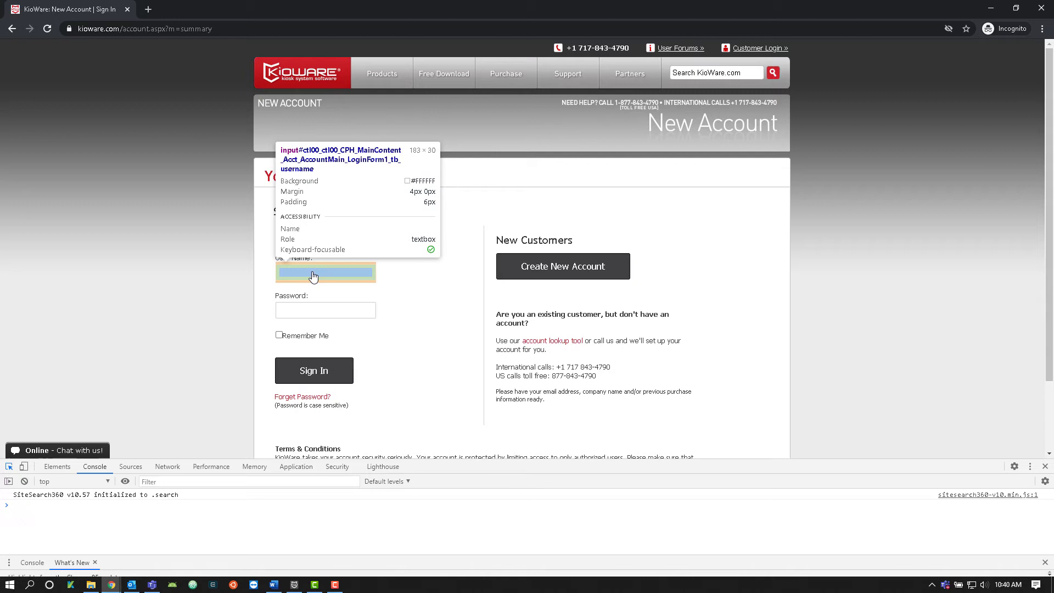
{"action": "left_click", "coordinate": [313, 276]}
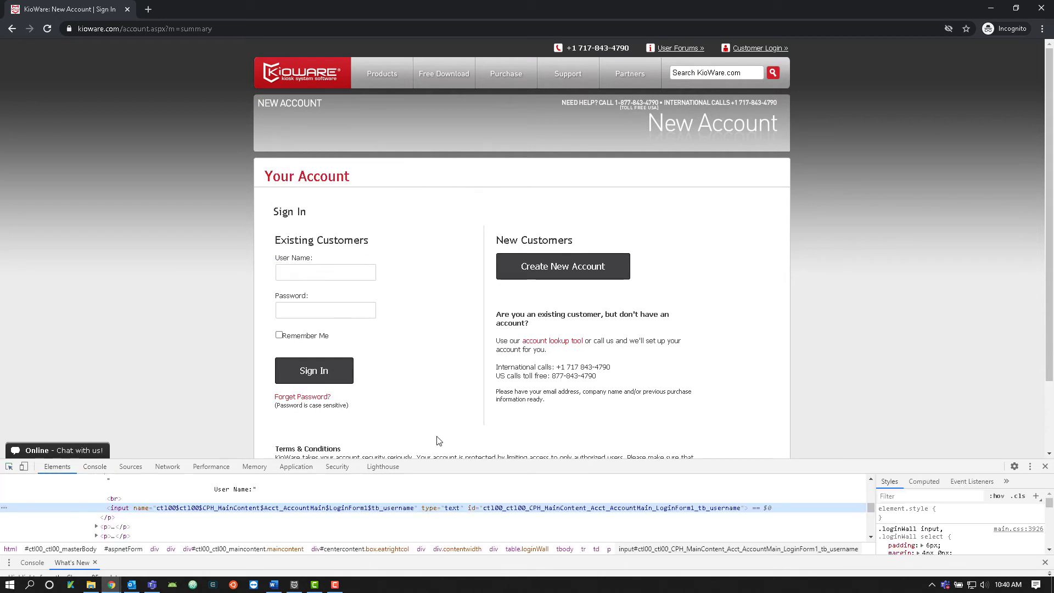
{"action": "double_click", "coordinate": [612, 509]}
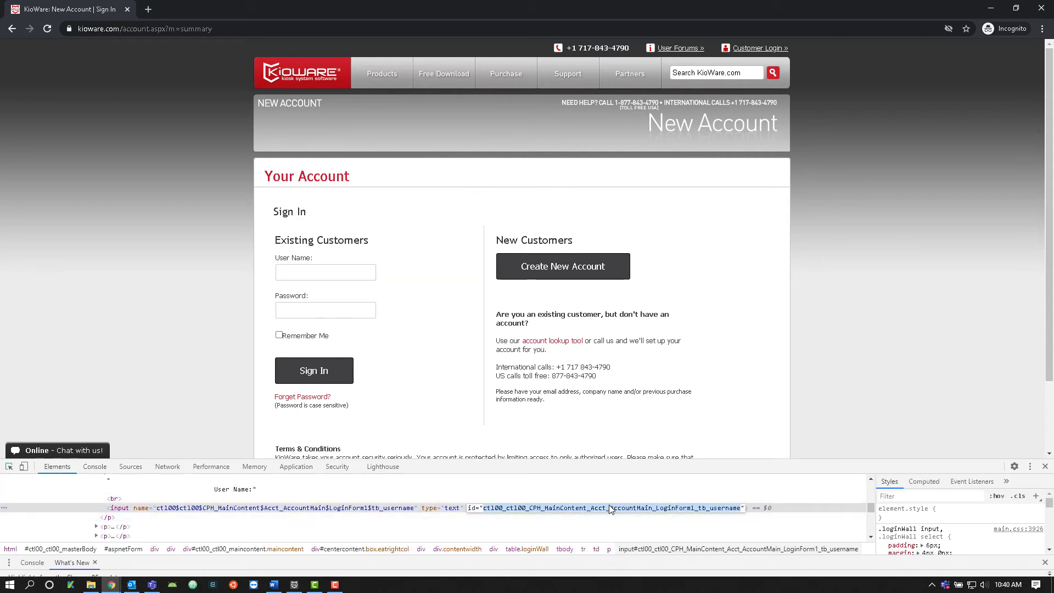
{"action": "right_click", "coordinate": [604, 514]}
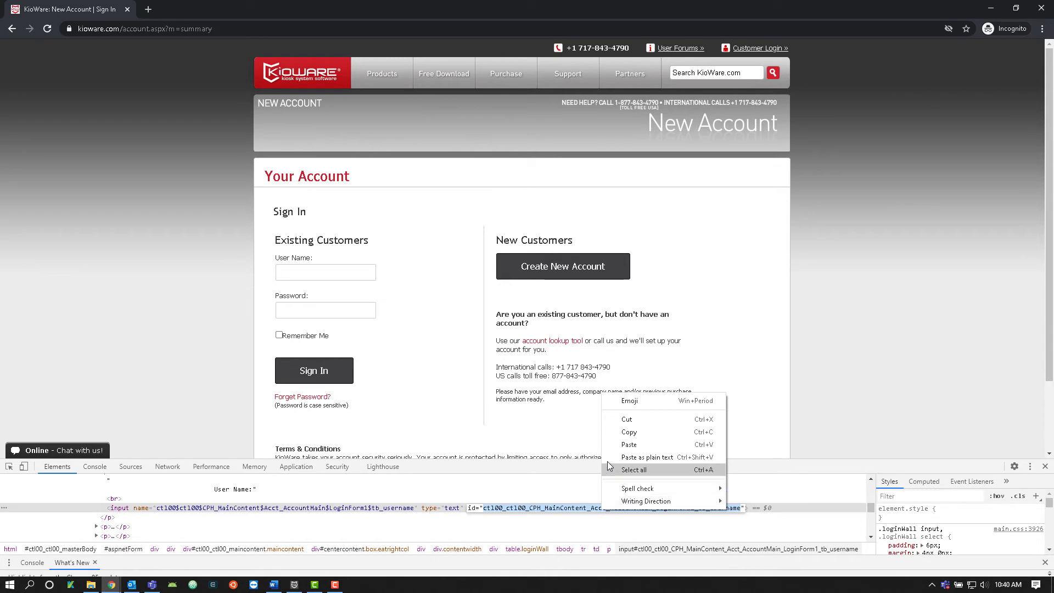
{"action": "left_click", "coordinate": [628, 437]}
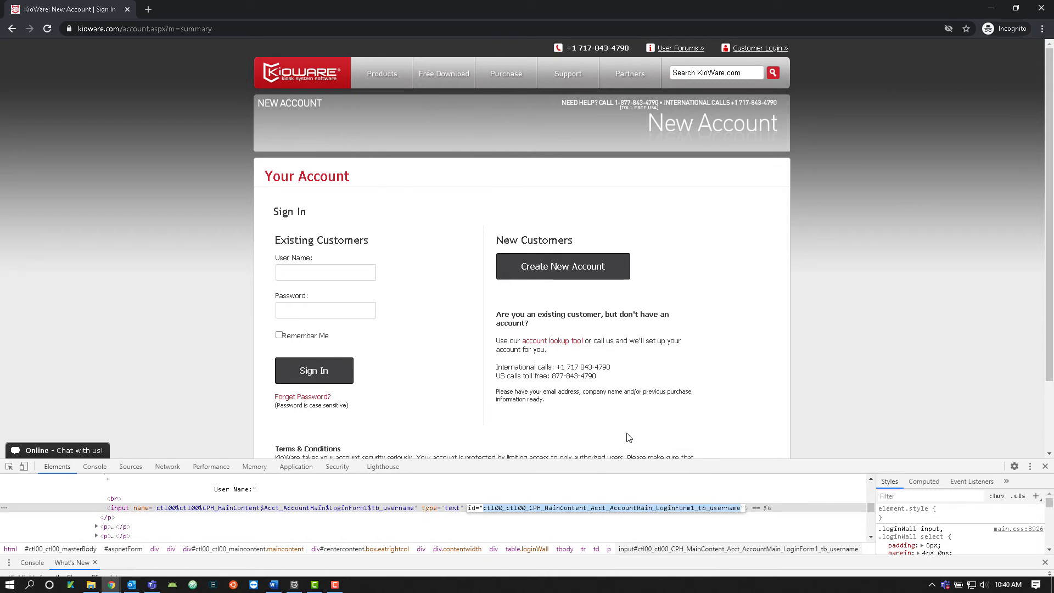
Set Username Target Using to Element Id and paste the copied id into ID/Name/Class
{"action": "left_click", "coordinate": [294, 585]}
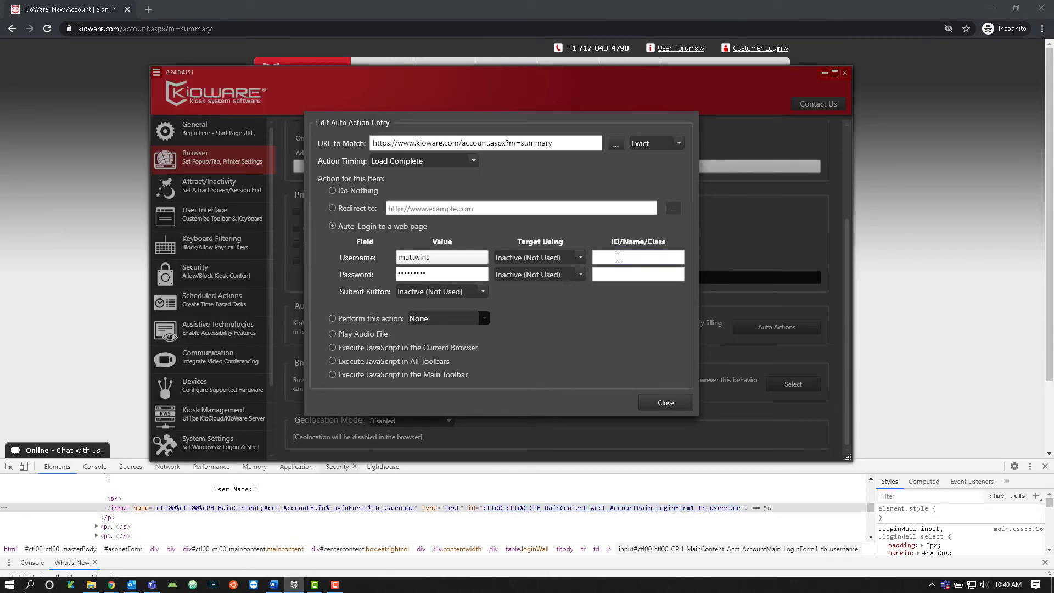
{"action": "left_click", "coordinate": [579, 258]}
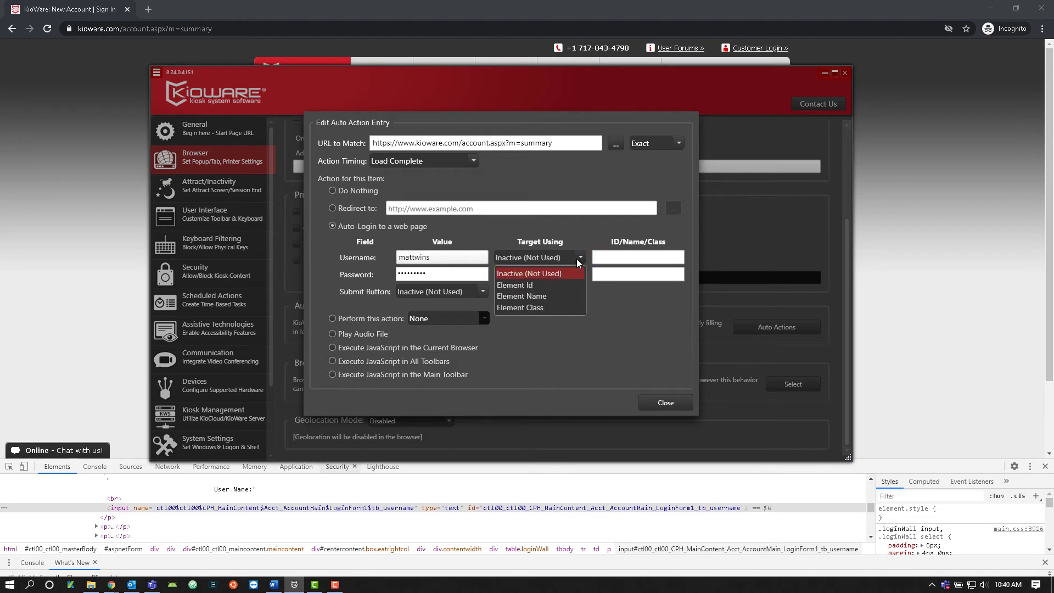
{"action": "left_click", "coordinate": [555, 286]}
{"action": "left_click", "coordinate": [627, 256]}
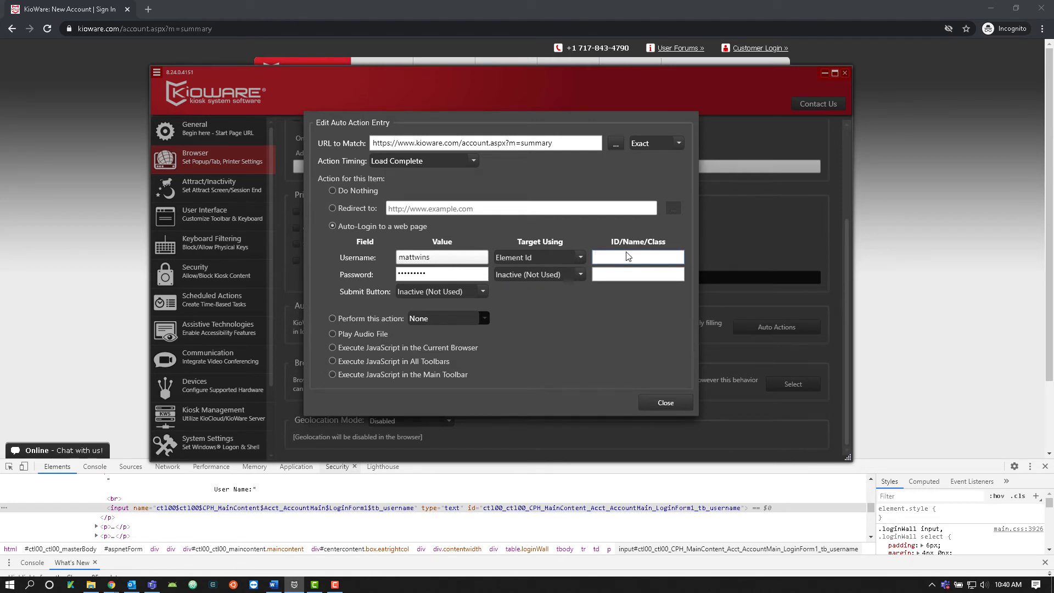
{"action": "key", "text": "ctrl+v"}
{"action": "key", "text": "alt+Tab"}
Copy the Password input's id from DevTools and paste it into the password target field
{"action": "key", "text": "ctrl+shift+c"}
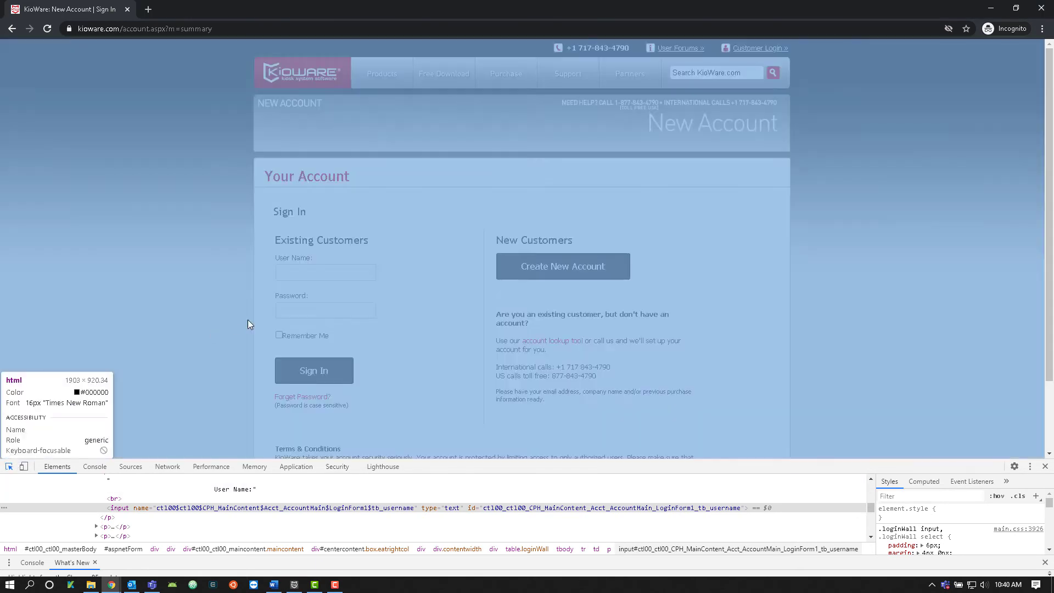
{"action": "left_click", "coordinate": [325, 311]}
{"action": "right_click", "coordinate": [618, 508]}
{"action": "left_click", "coordinate": [627, 435]}
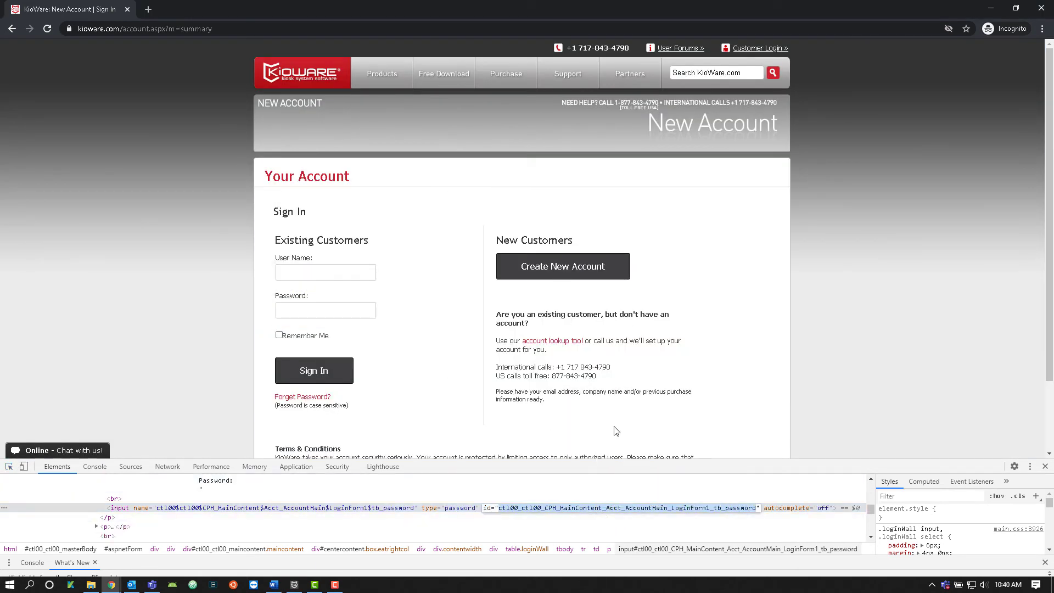
{"action": "key", "text": "alt+Tab"}
{"action": "key", "text": "ctrl+v"}
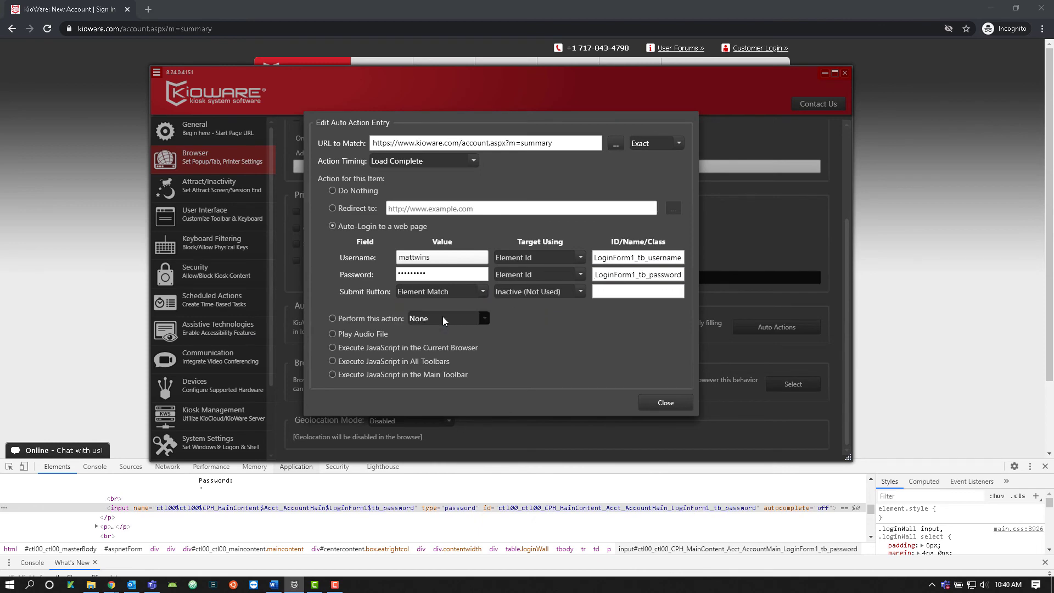
Inspect the sign-in page's Sign In button element in DevTools
{"action": "key", "text": "alt+Tab"}
{"action": "key", "text": "ctrl+shift+c"}
{"action": "left_click", "coordinate": [314, 370]}
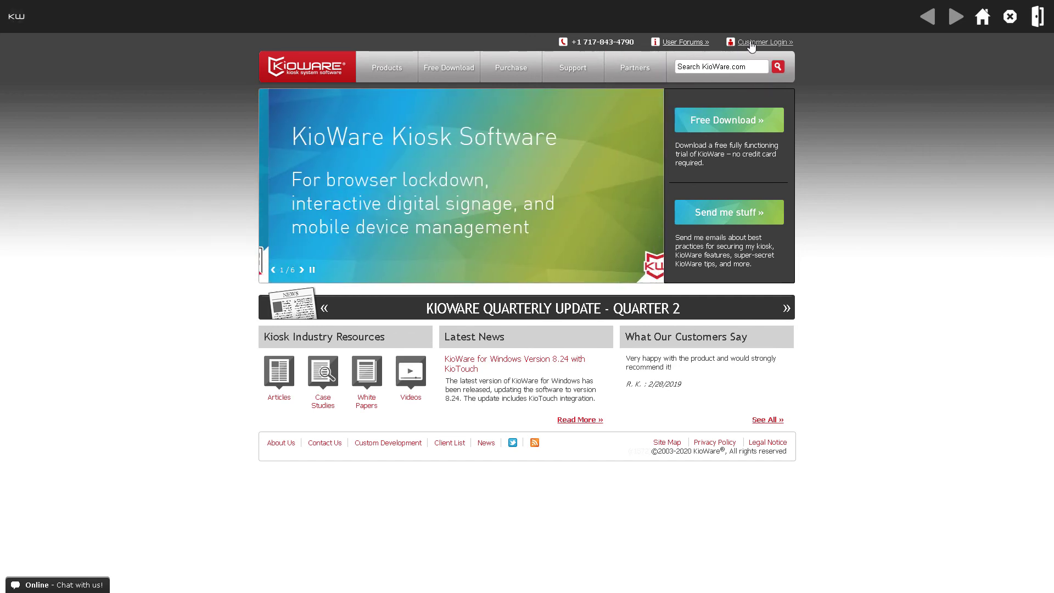
Open Customer Login in the kiosk browser and submit the auto-filled credentials
{"action": "left_click", "coordinate": [753, 47]}
{"action": "key", "text": "Return"}
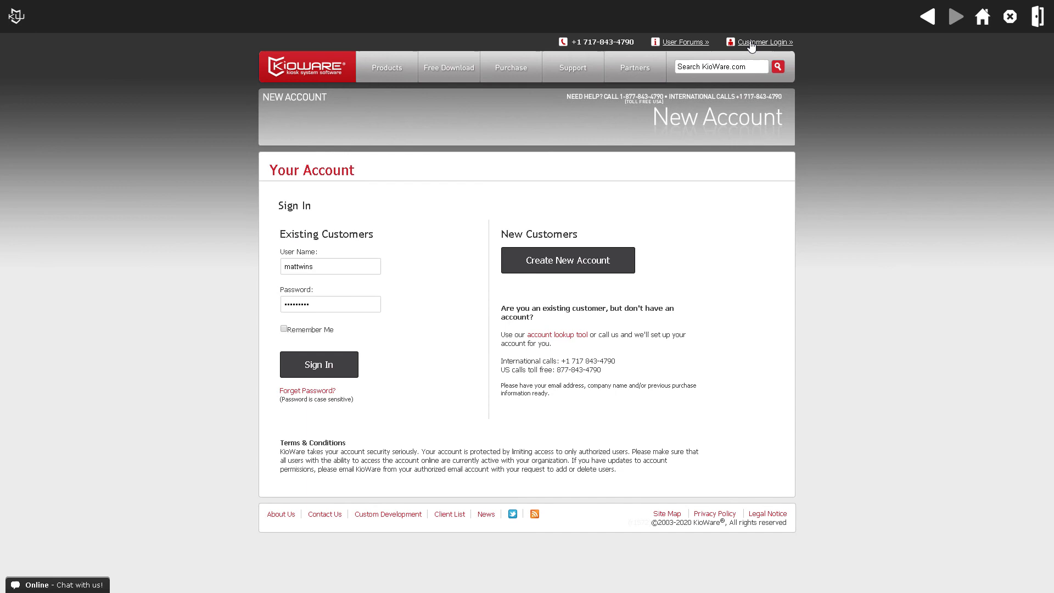